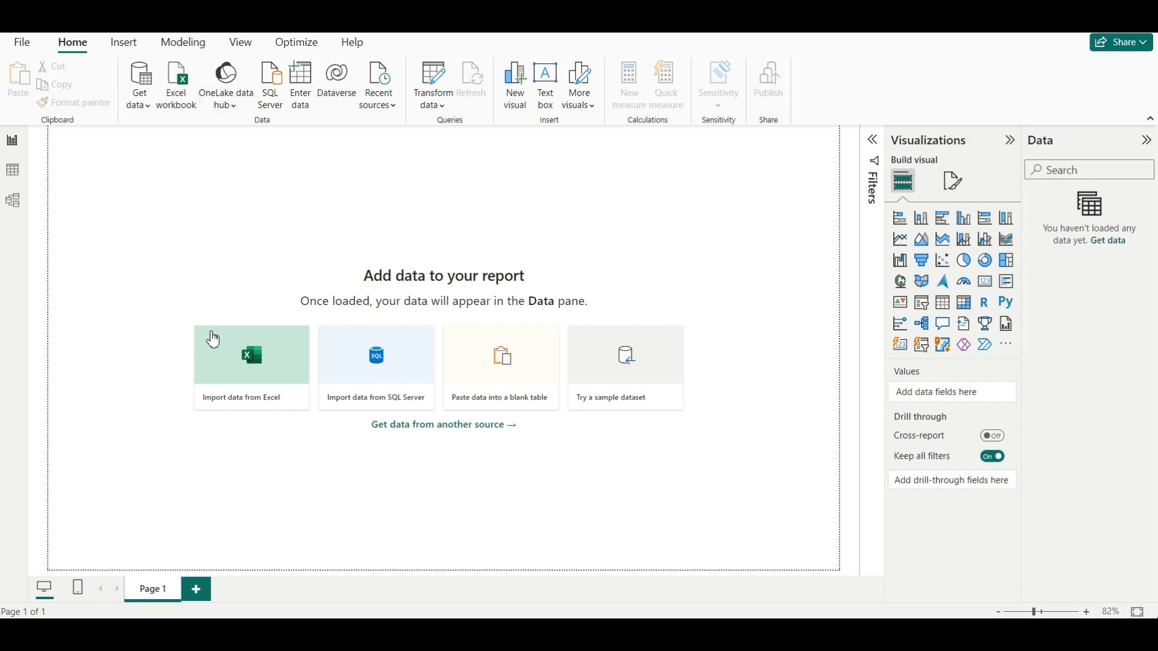
- Import Sheet1 from the Append Query Excel workbook and load it into the report
{"action": "left_click", "coordinate": [240, 362]}
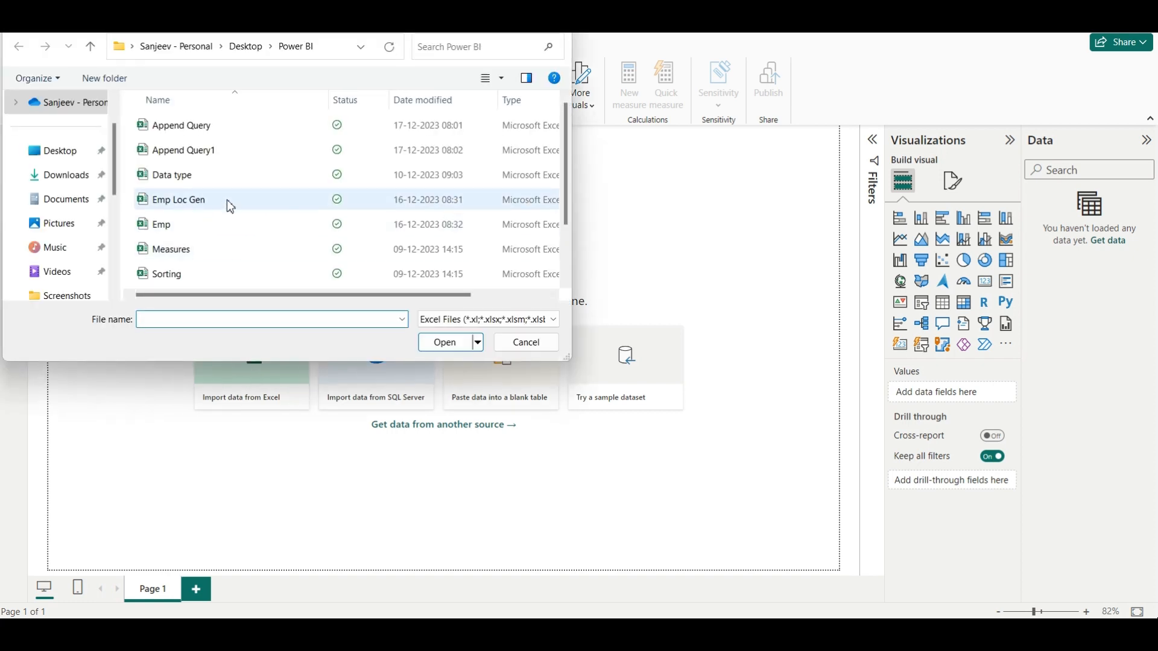
{"action": "left_click", "coordinate": [227, 126]}
{"action": "left_click", "coordinate": [444, 348]}
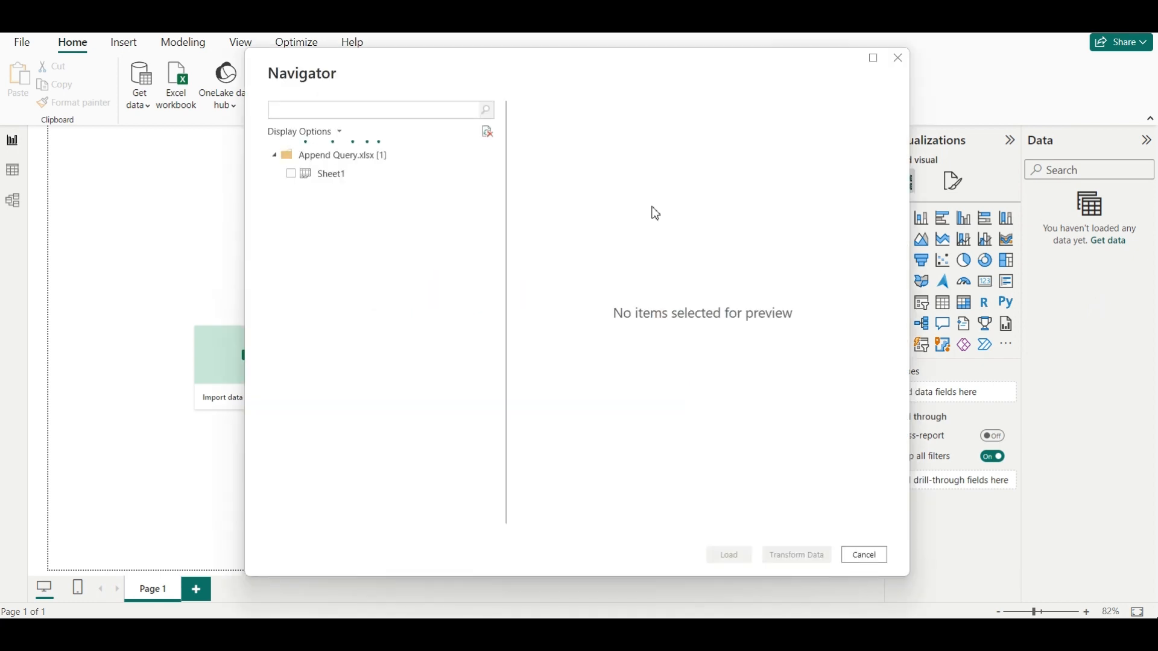
{"action": "left_click", "coordinate": [292, 177]}
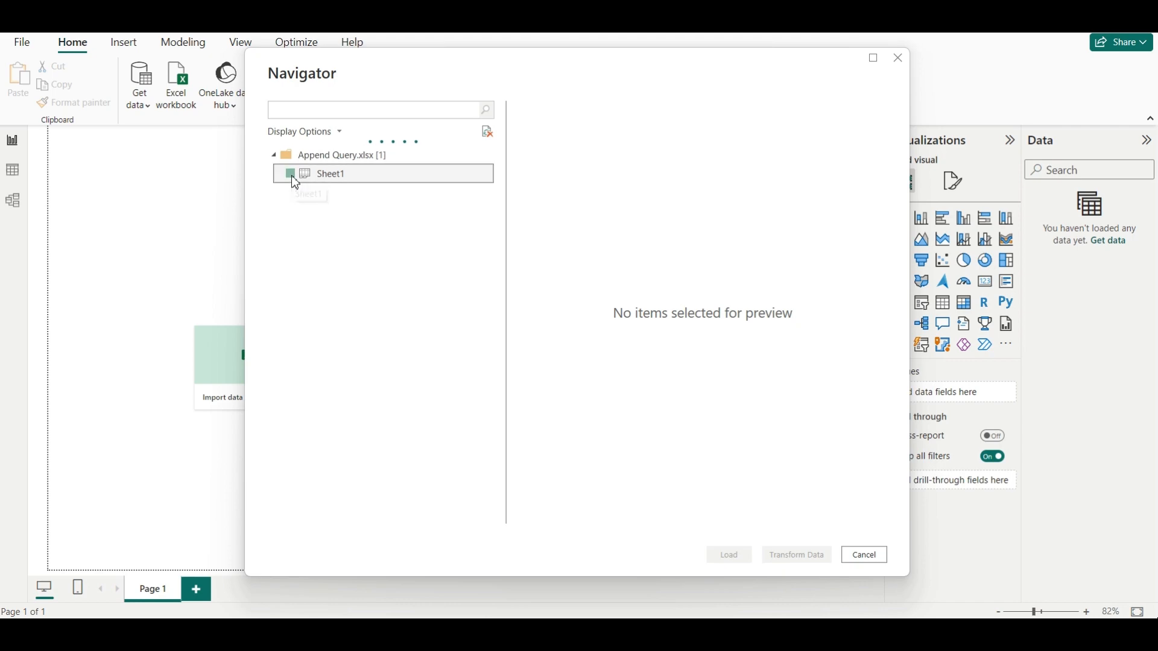
{"action": "left_click", "coordinate": [729, 556]}
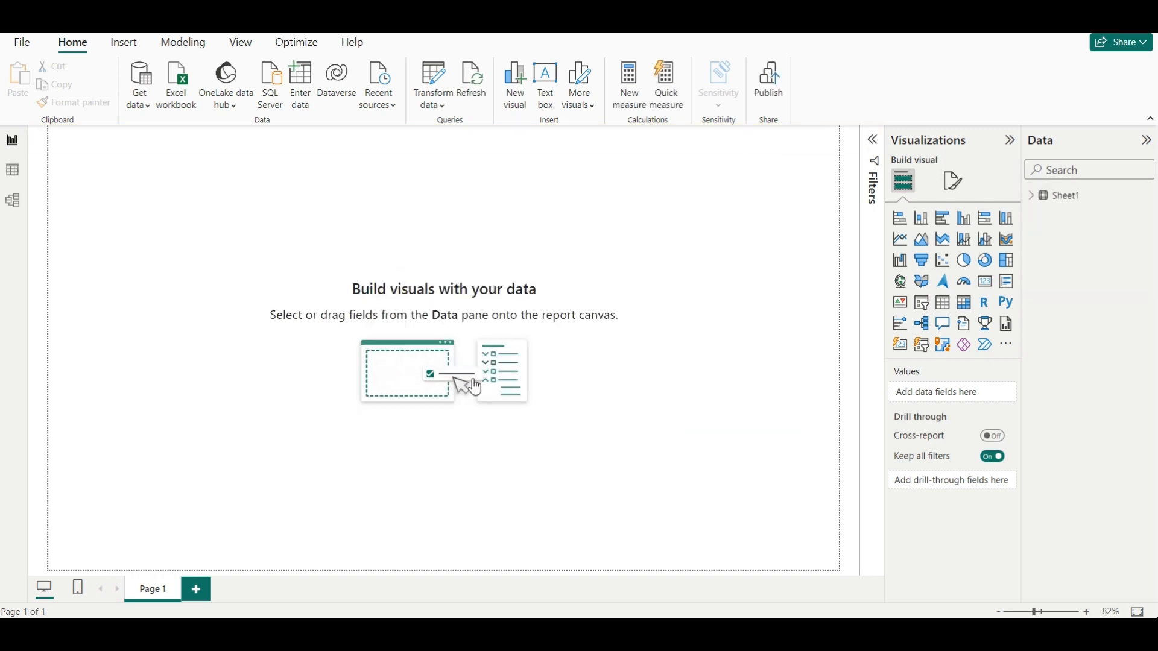
- Import Sheet1 from the Append Query1 Excel workbook and load it as a second table
{"action": "left_click", "coordinate": [138, 96]}
{"action": "left_click", "coordinate": [179, 158]}
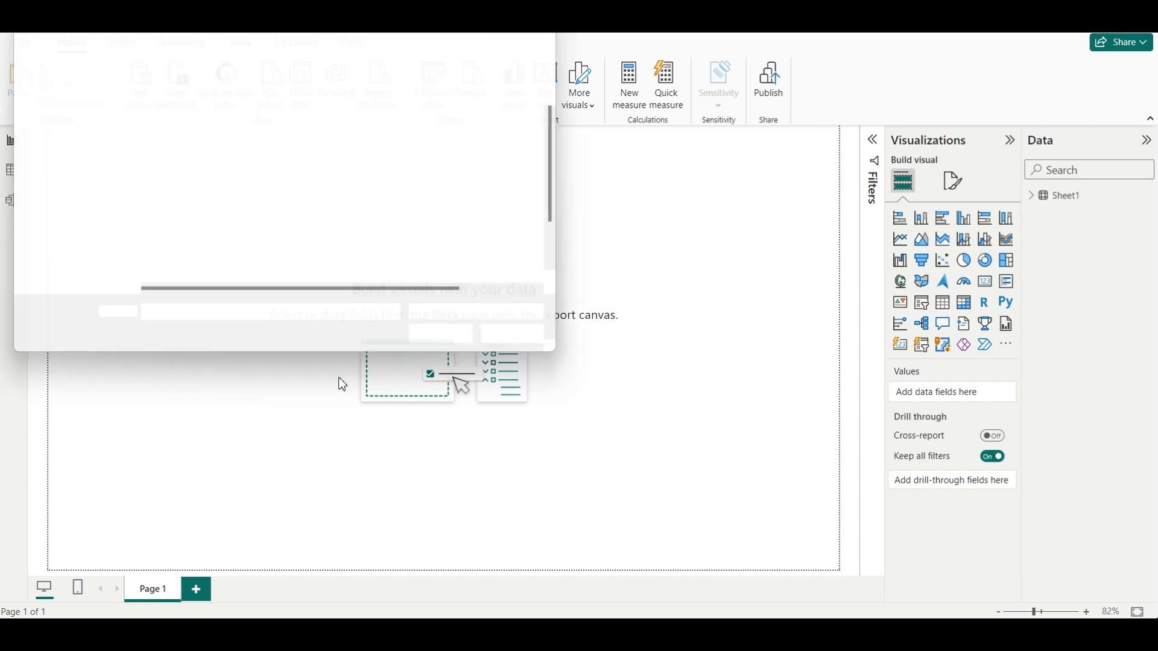
{"action": "left_click", "coordinate": [221, 152]}
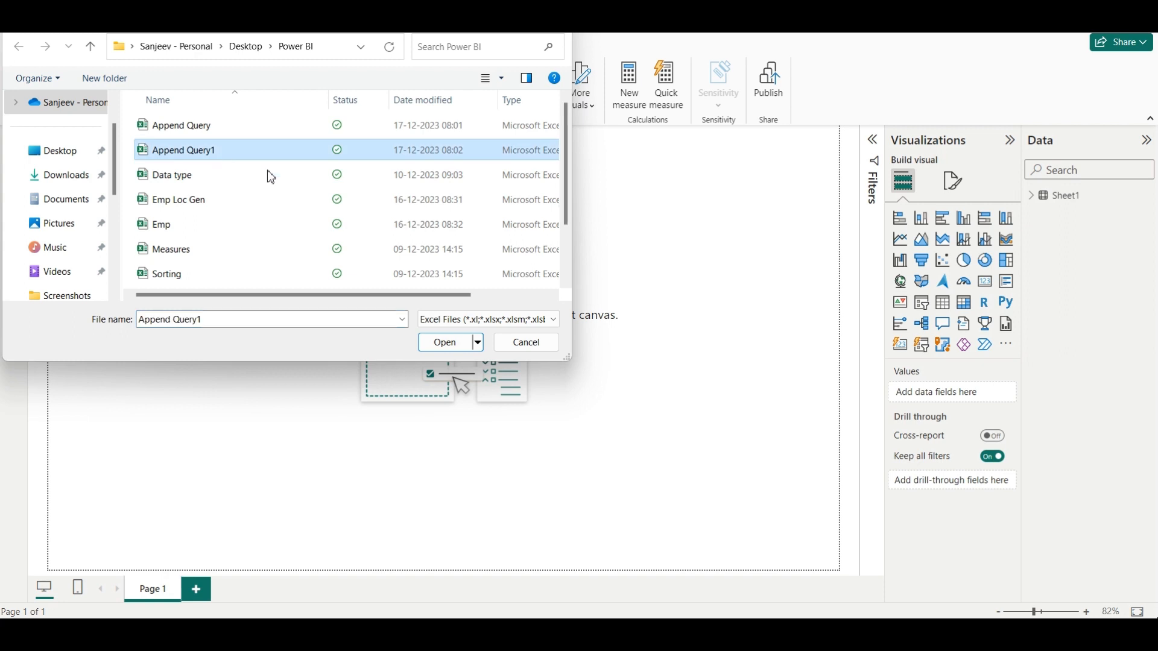
{"action": "left_click", "coordinate": [445, 343]}
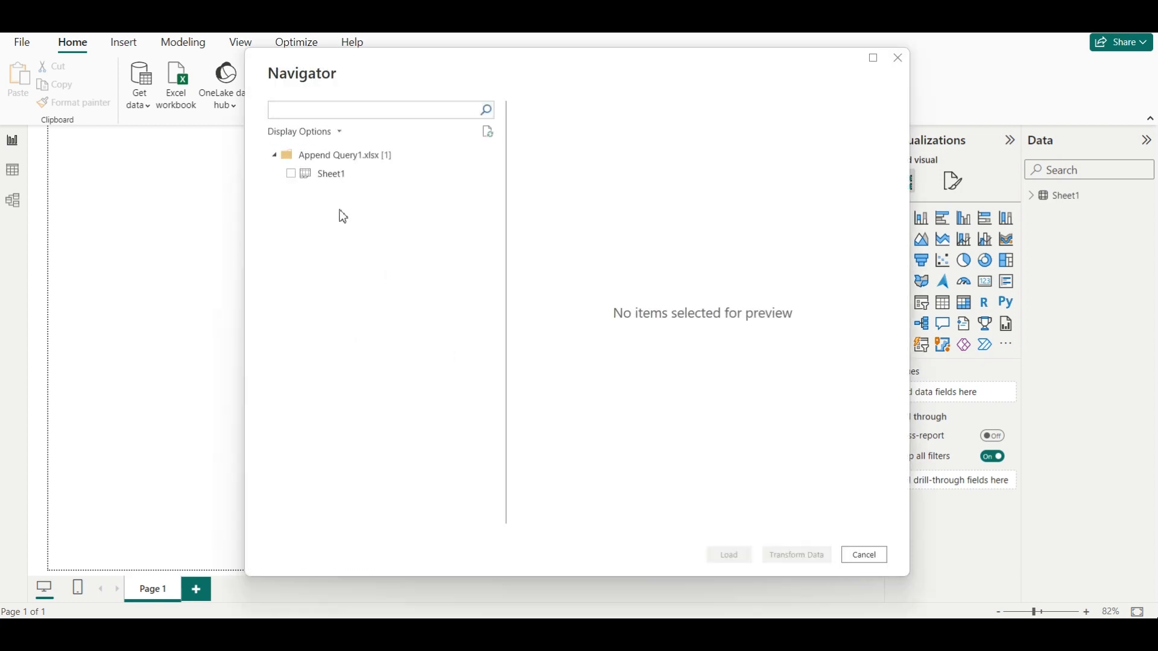
{"action": "left_click", "coordinate": [294, 180]}
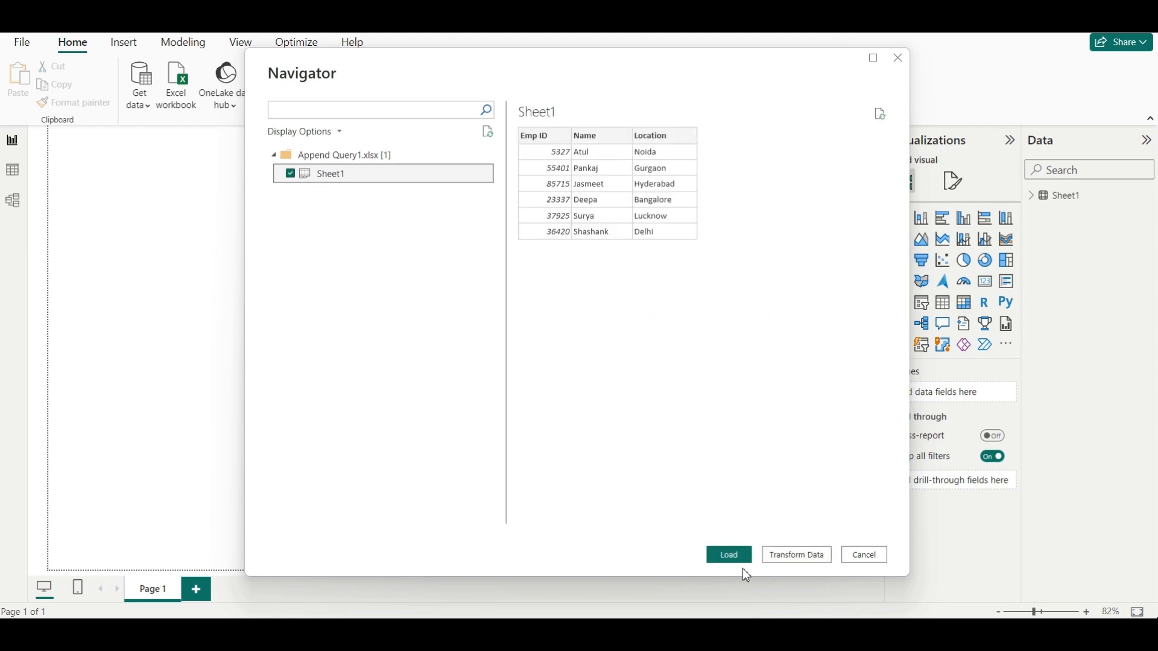
{"action": "left_click", "coordinate": [732, 556]}
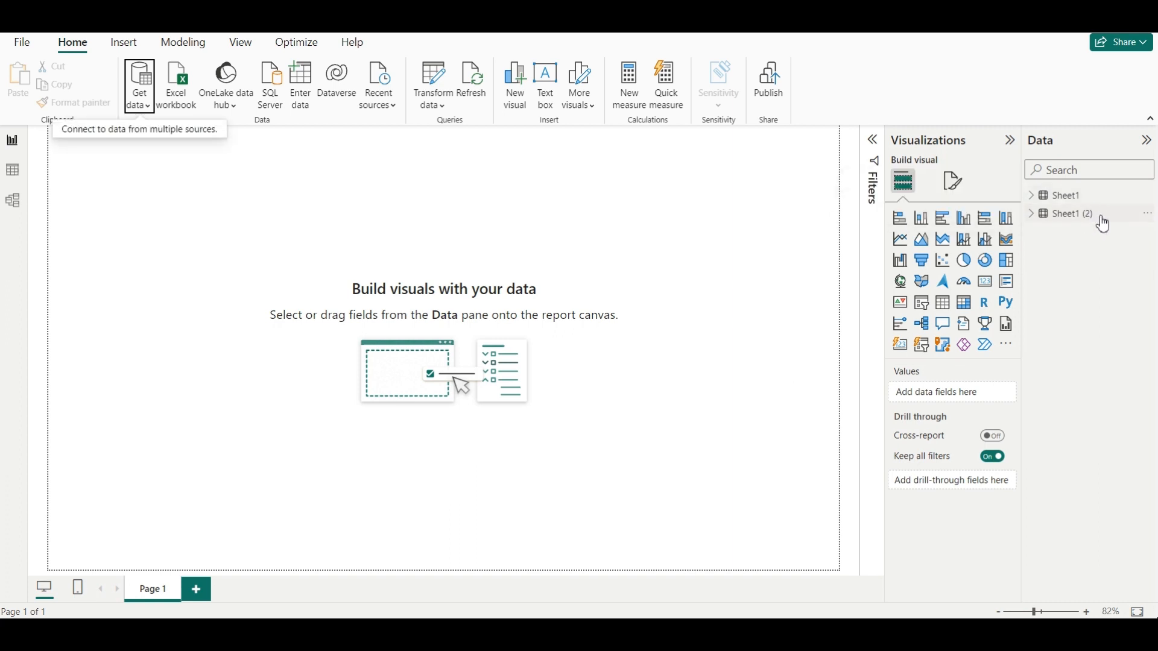
- Examine the columns and rows of Sheet1 and Sheet1 (2) in the table view to compare their structure
{"action": "mouse_move", "coordinate": [1105, 227]}
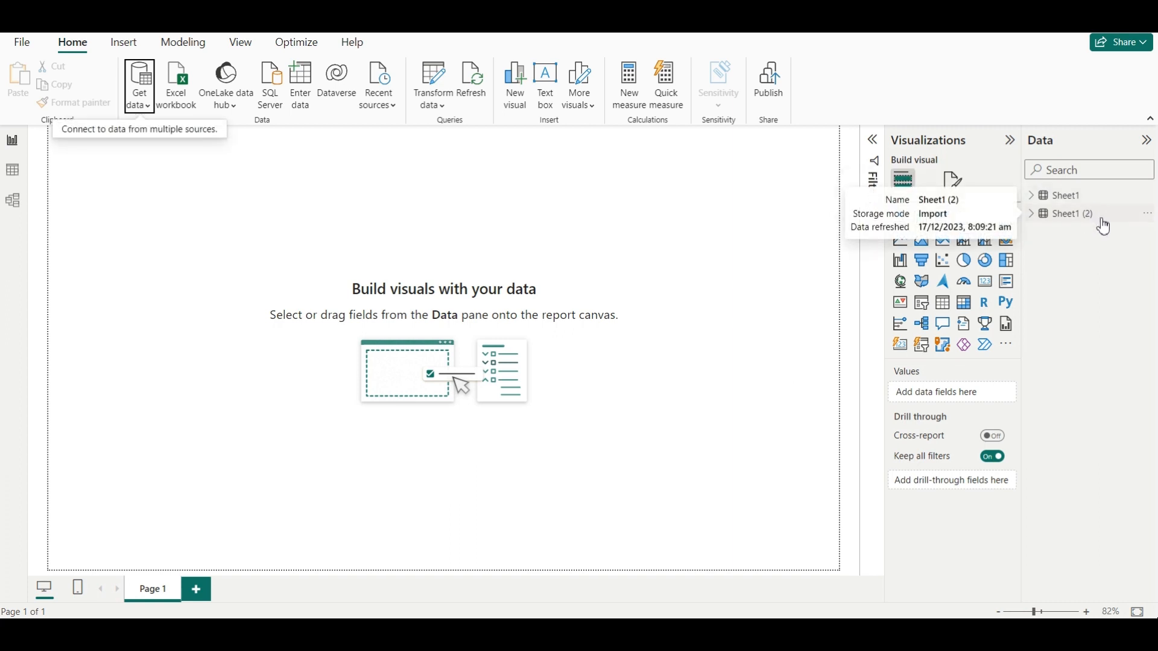
{"action": "left_click", "coordinate": [20, 181]}
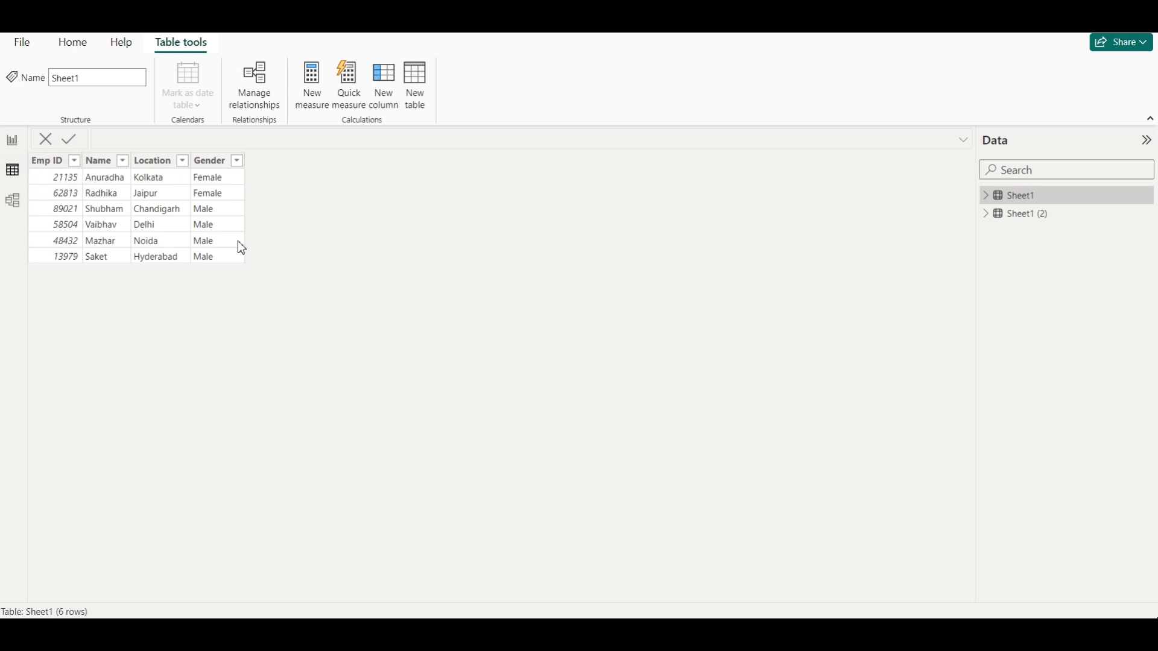
{"action": "left_click", "coordinate": [50, 161]}
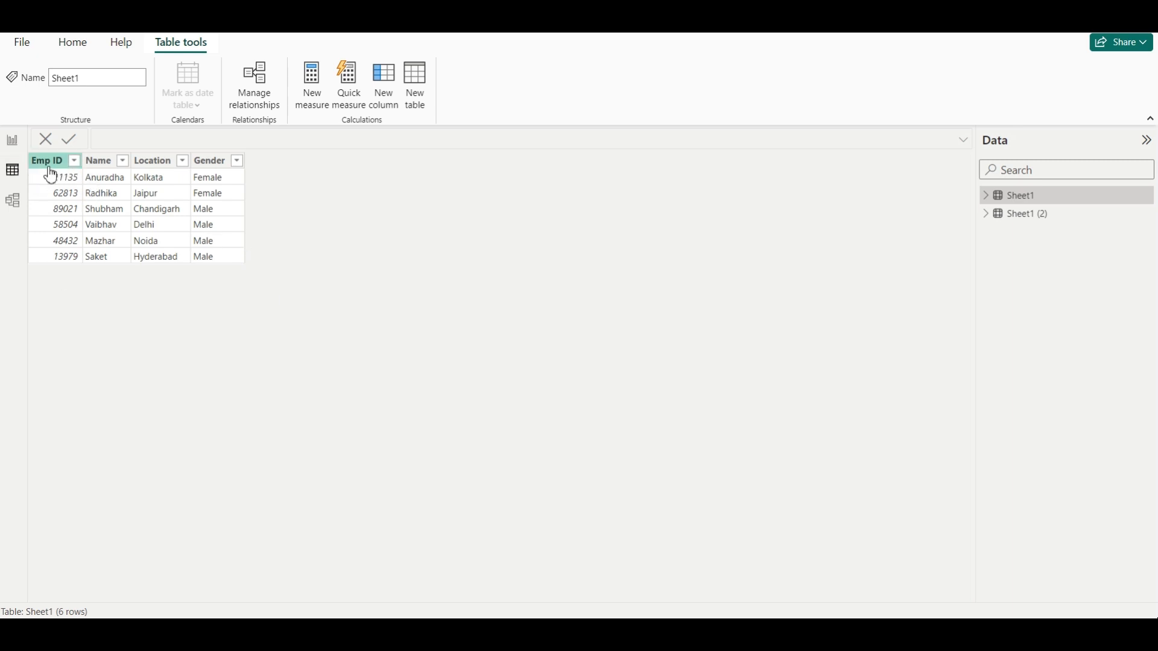
{"action": "left_click", "coordinate": [100, 175]}
{"action": "left_click", "coordinate": [155, 176]}
{"action": "left_click", "coordinate": [206, 176]}
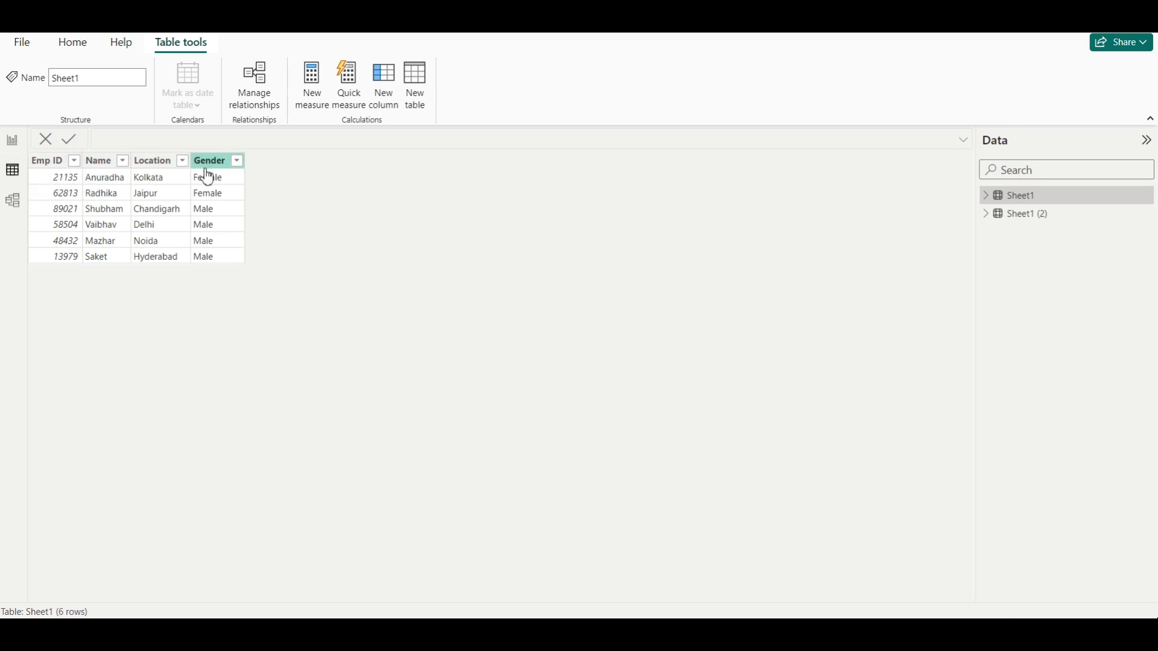
{"action": "left_click", "coordinate": [1034, 217]}
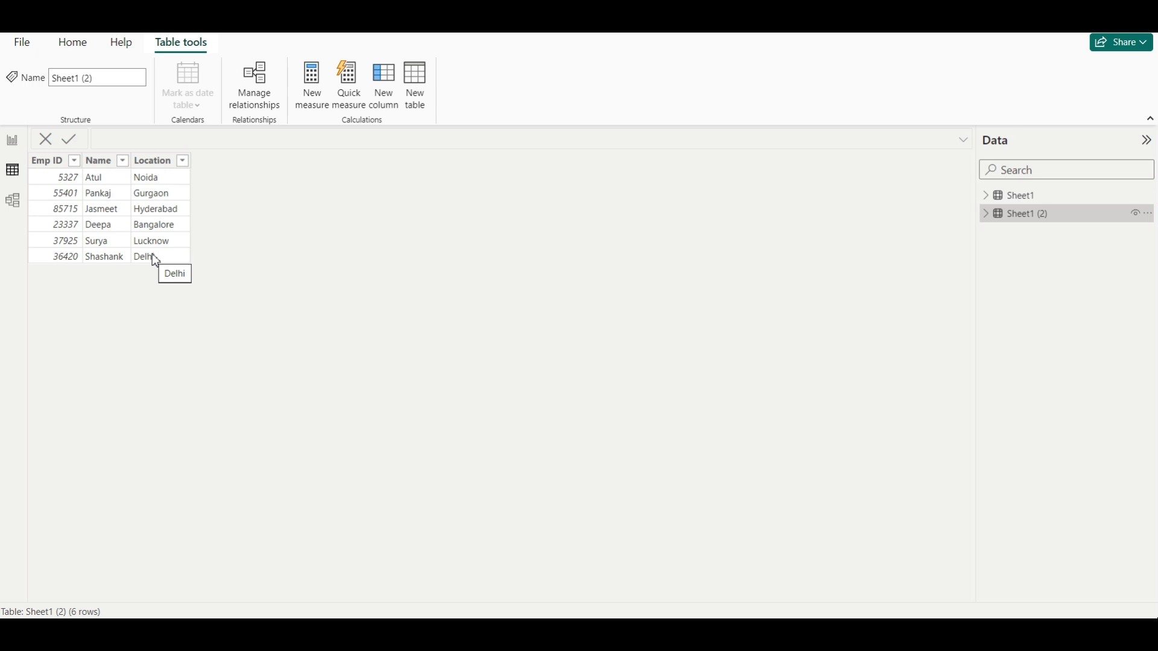
{"action": "left_click", "coordinate": [1033, 201]}
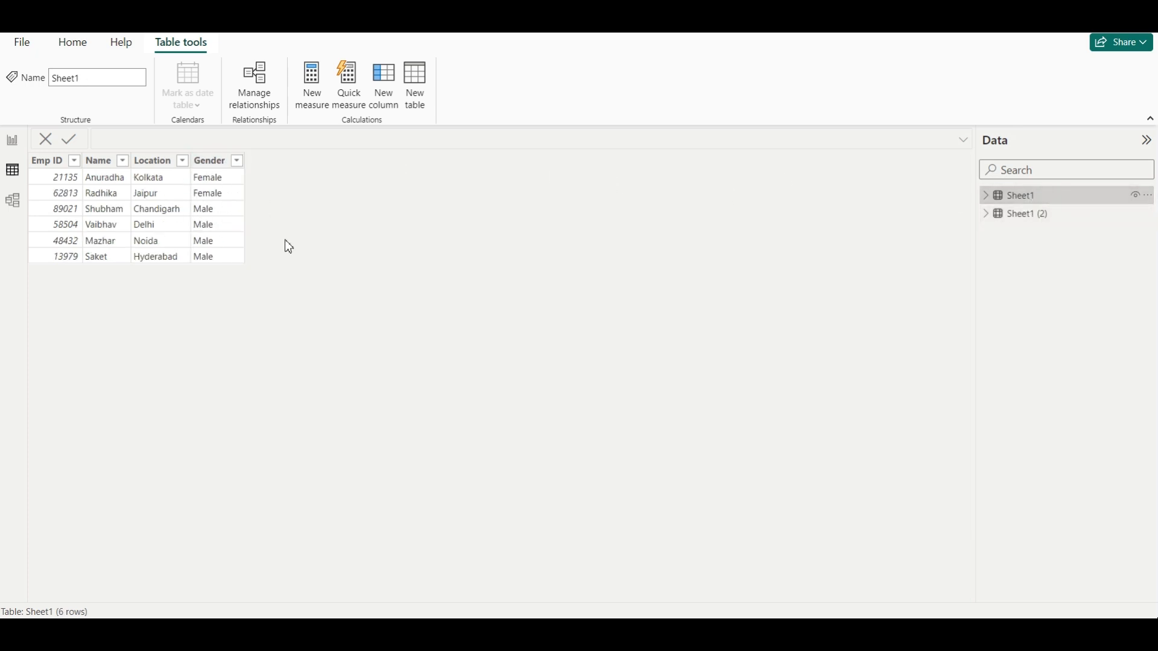
{"action": "left_click", "coordinate": [1066, 217]}
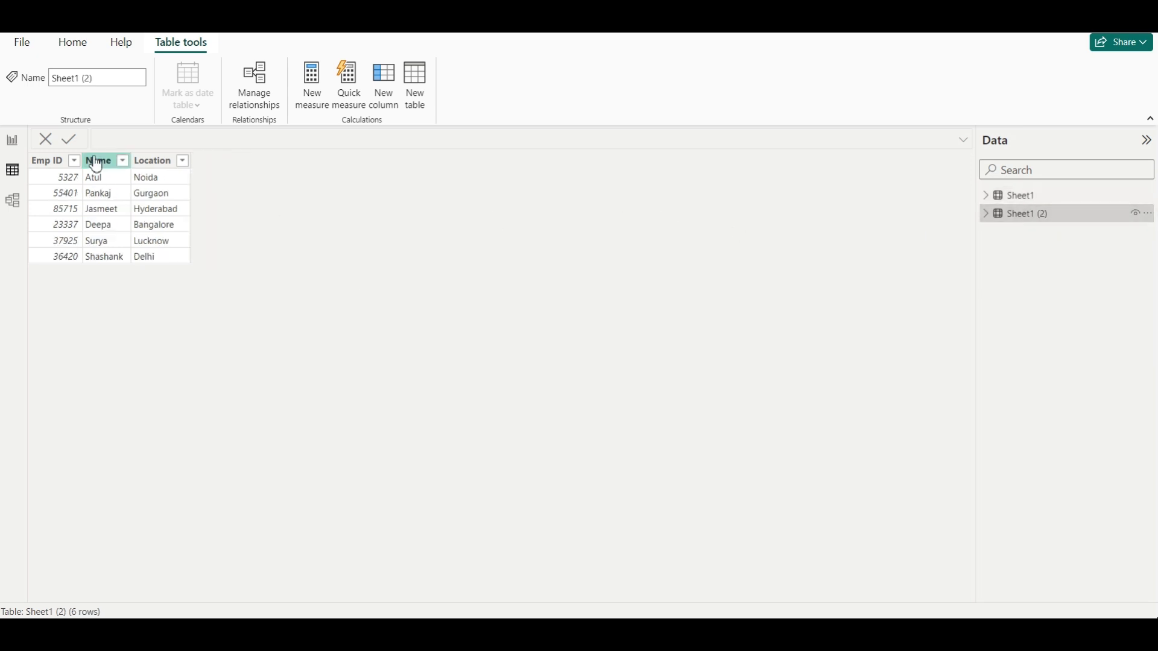
- Open the Power Query Editor from the report view and check the Sheet1 and Sheet1 (2) queries, ending on Sheet1
{"action": "left_click", "coordinate": [12, 141]}
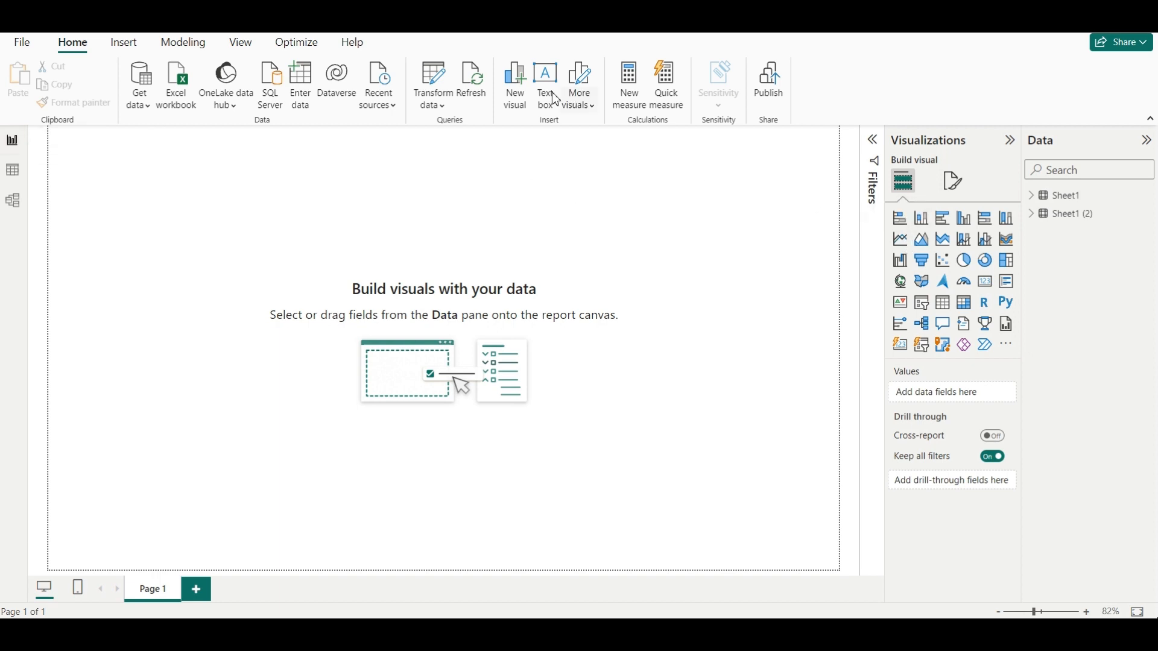
{"action": "left_click", "coordinate": [432, 106]}
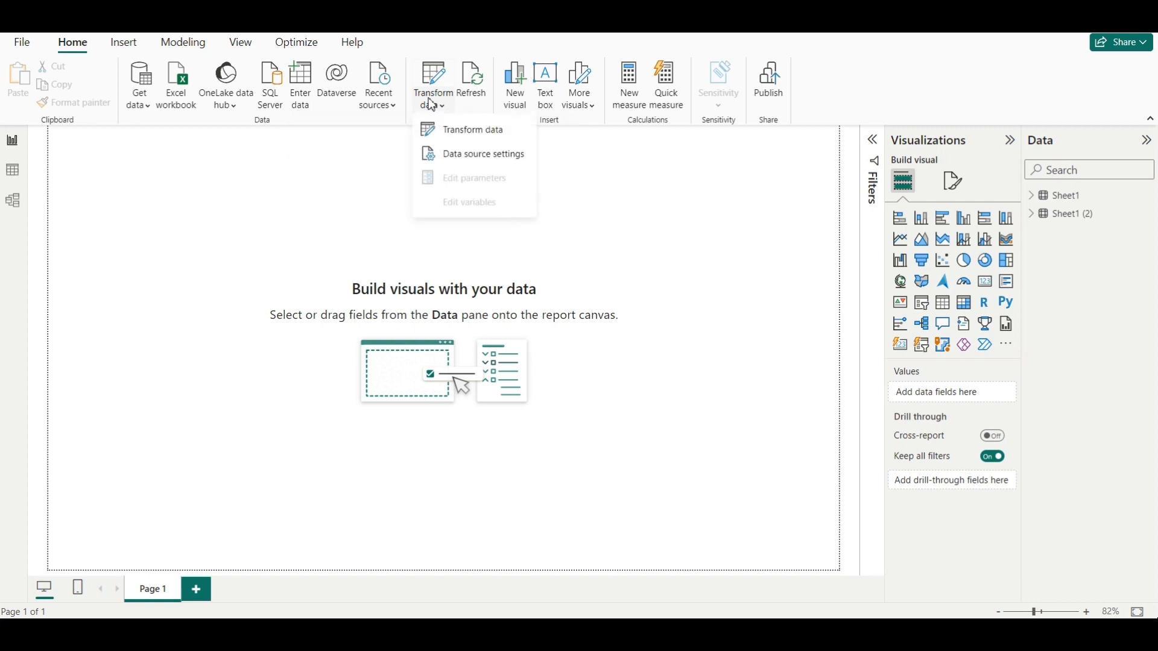
{"action": "left_click", "coordinate": [460, 129]}
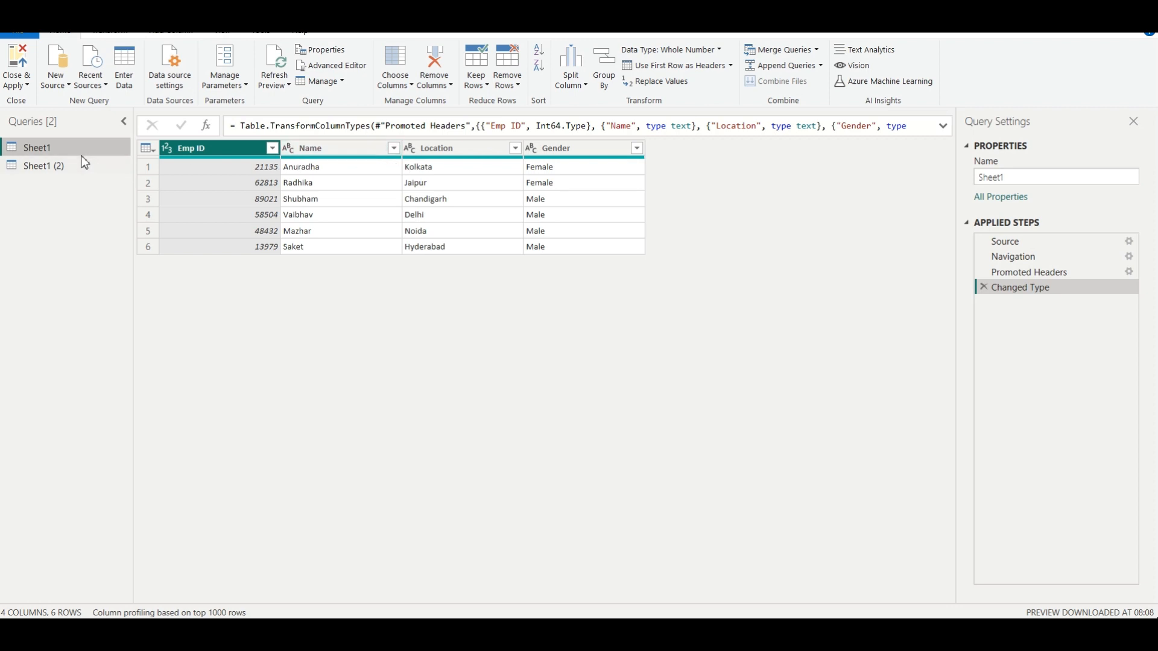
{"action": "left_click", "coordinate": [56, 168]}
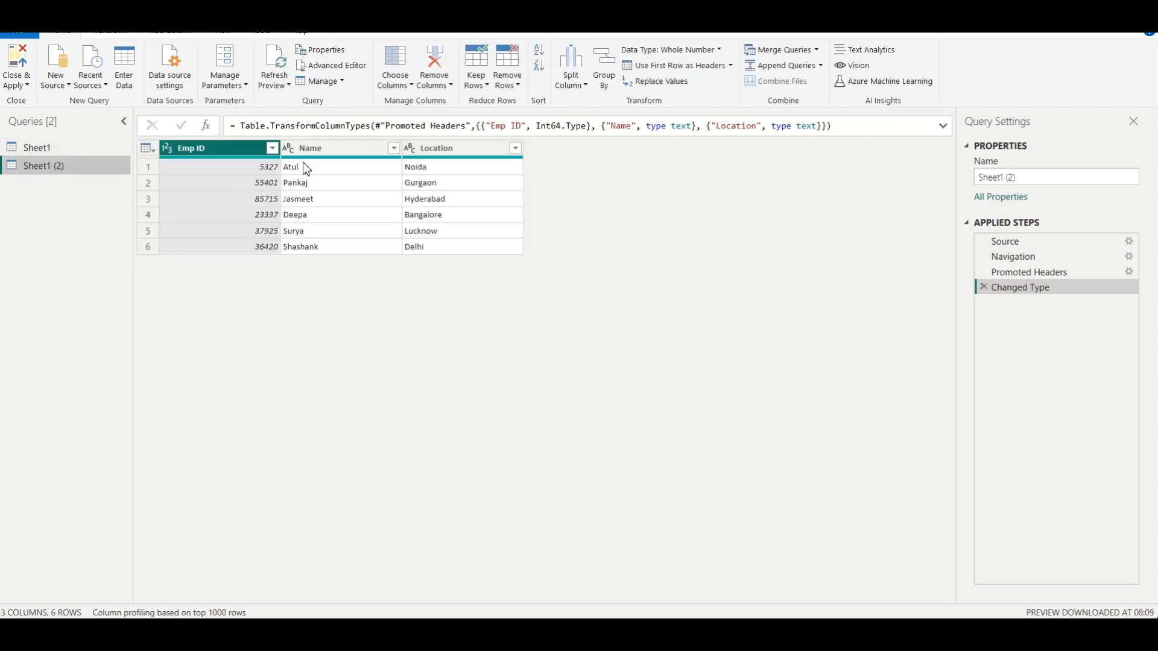
{"action": "left_click", "coordinate": [77, 153]}
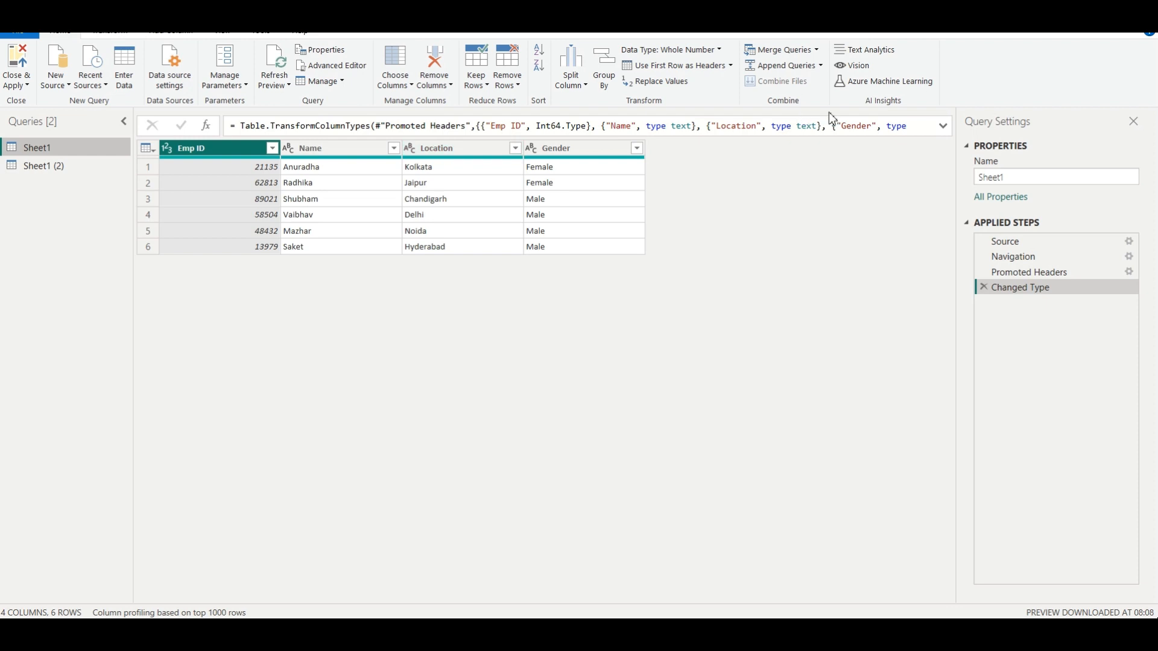
{"action": "left_click", "coordinate": [825, 69]}
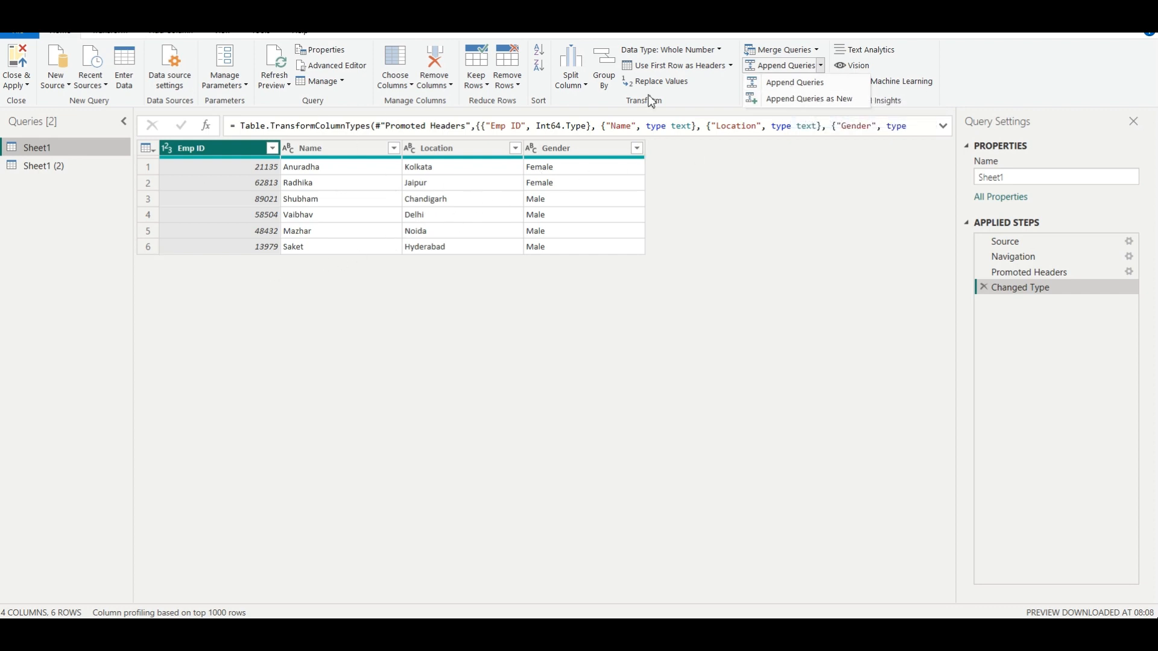
{"action": "left_click", "coordinate": [816, 99]}
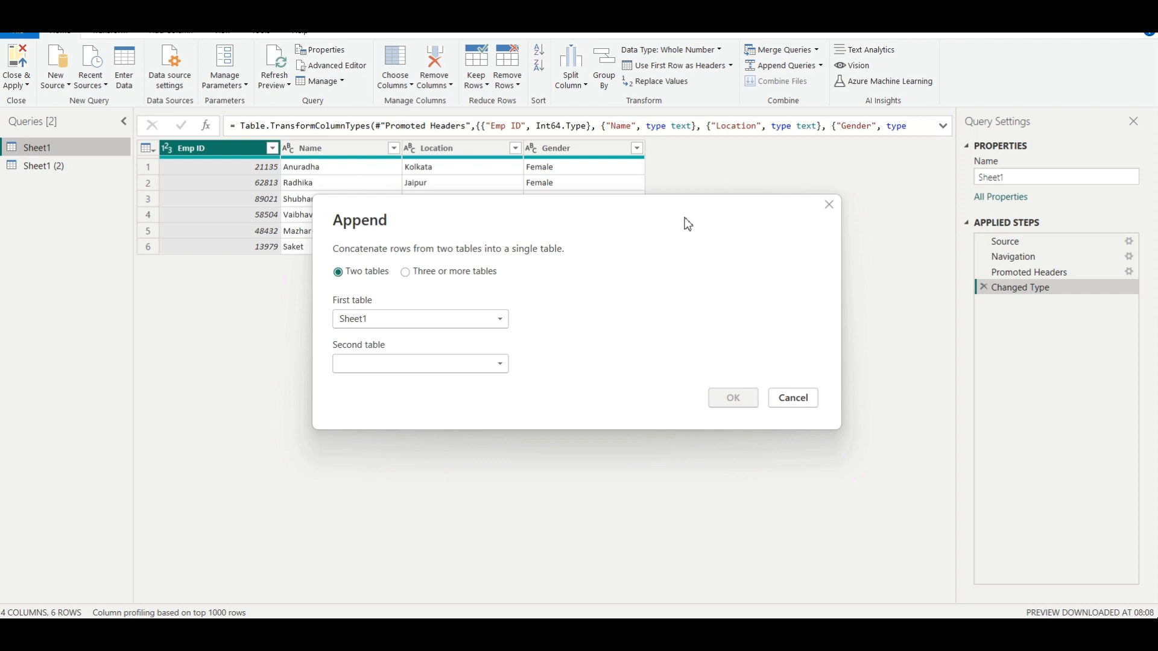
{"action": "left_click_drag", "start_coordinate": [688, 224], "coordinate": [694, 146]}
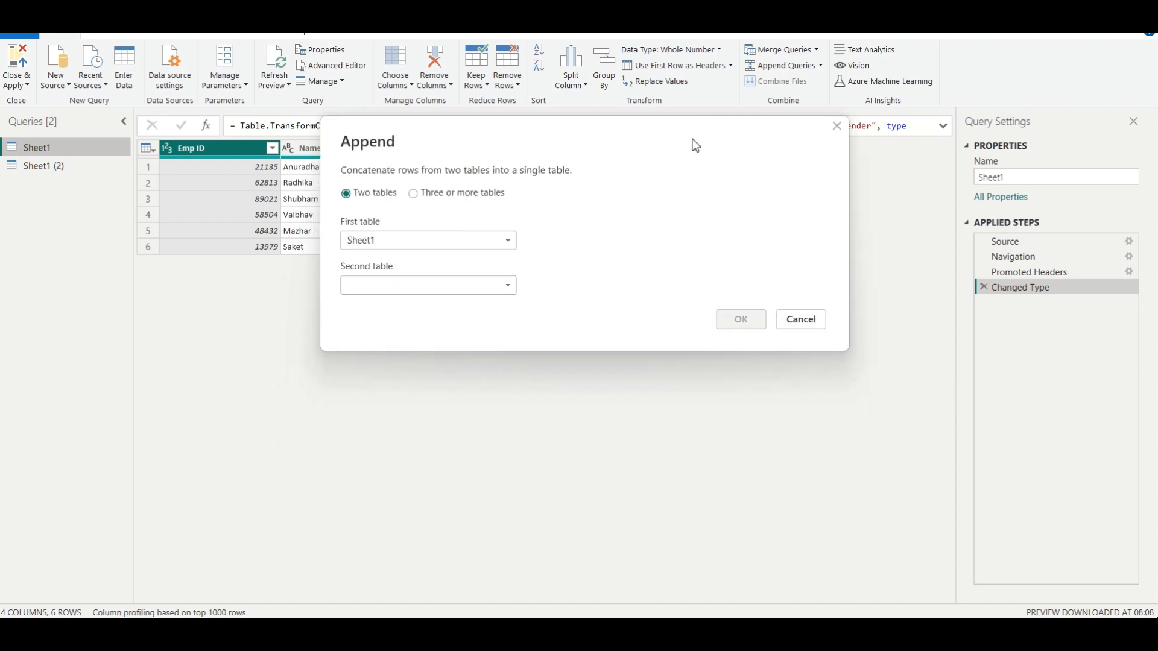
{"action": "left_click", "coordinate": [413, 194]}
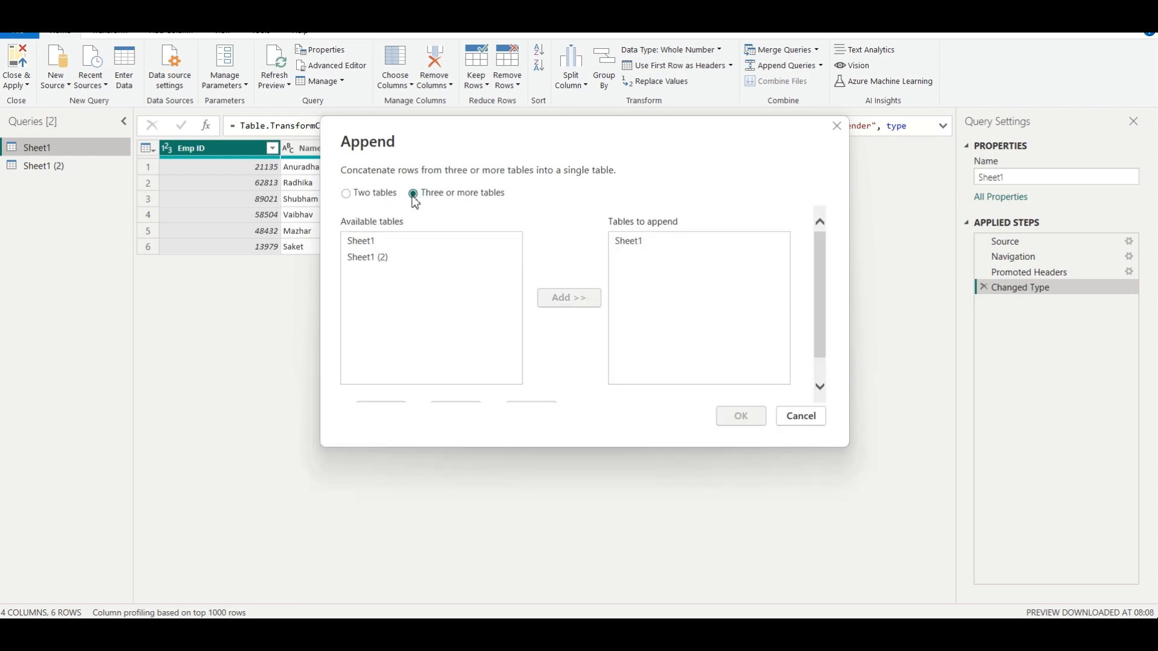
{"action": "left_click", "coordinate": [375, 246]}
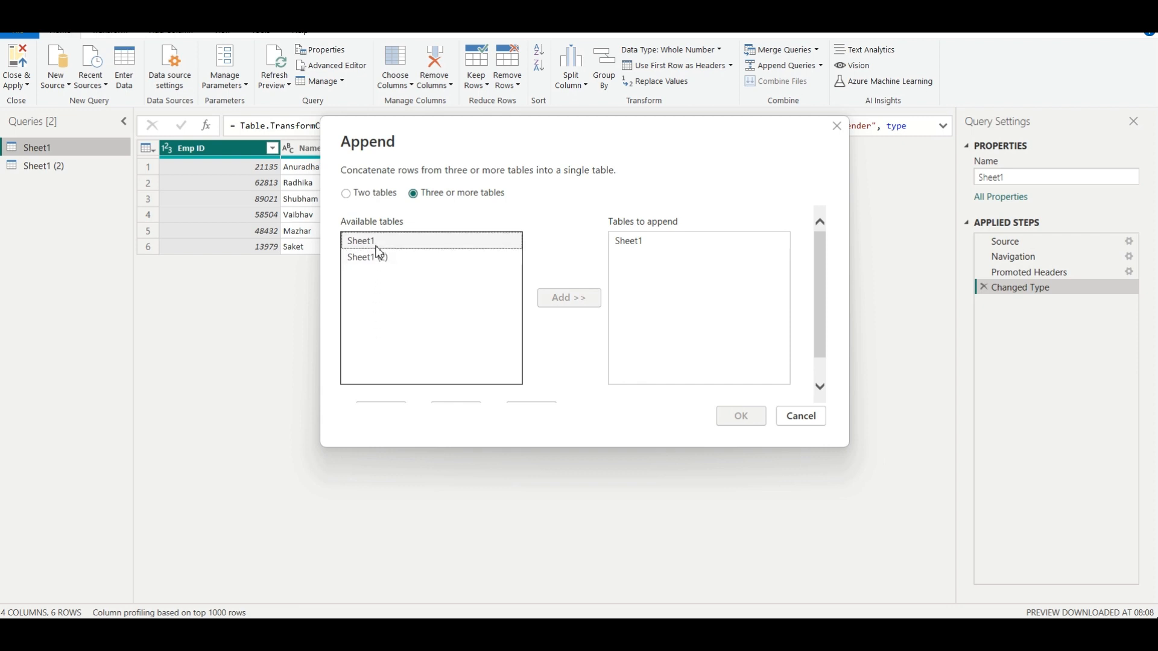
{"action": "left_click", "coordinate": [406, 259]}
{"action": "left_click", "coordinate": [558, 299]}
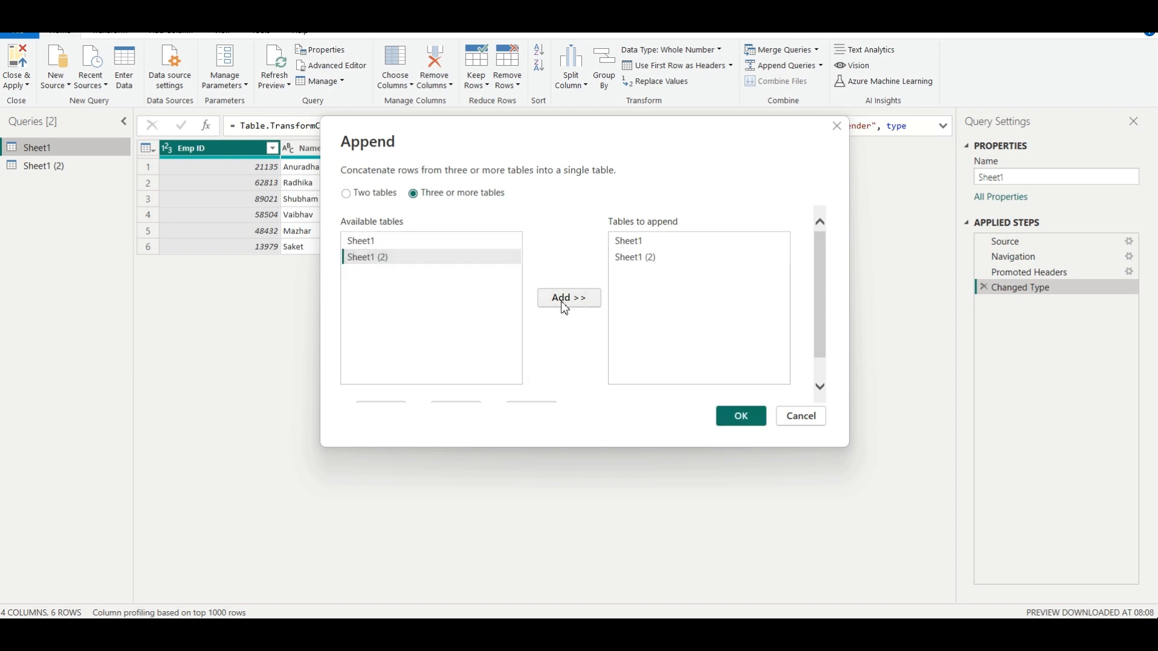
{"action": "left_click", "coordinate": [638, 262]}
{"action": "left_click", "coordinate": [808, 415]}
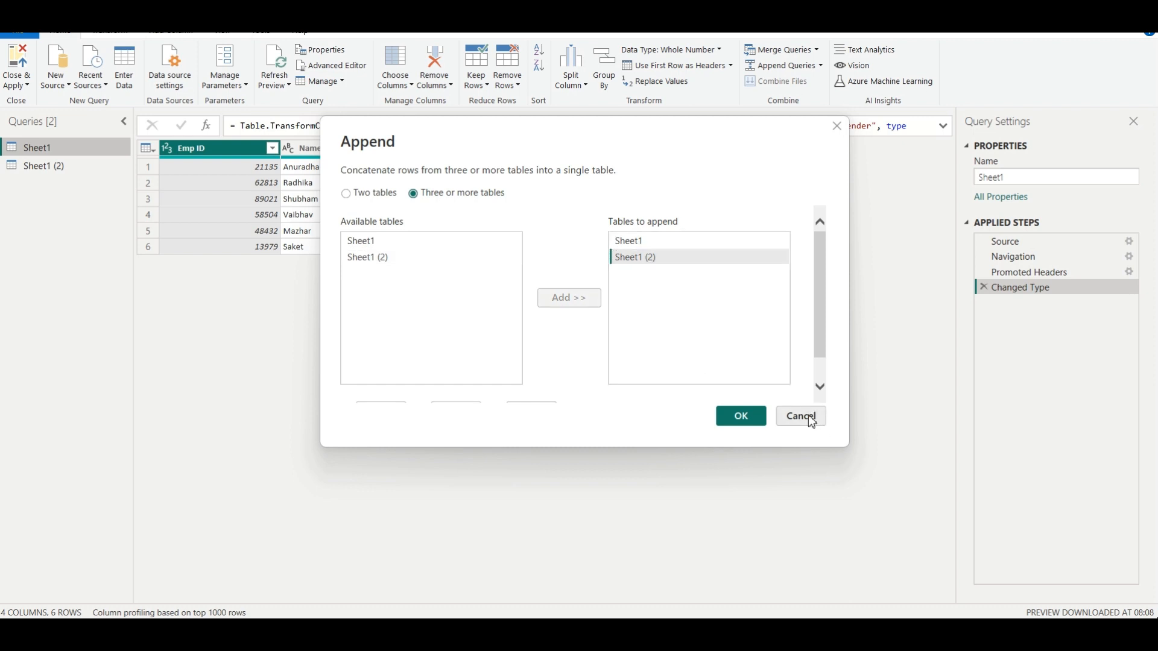
- Append two tables as a new query, with Sheet1 as the first table and Sheet1 (2) as the second
{"action": "left_click", "coordinate": [821, 65]}
{"action": "left_click", "coordinate": [809, 100]}
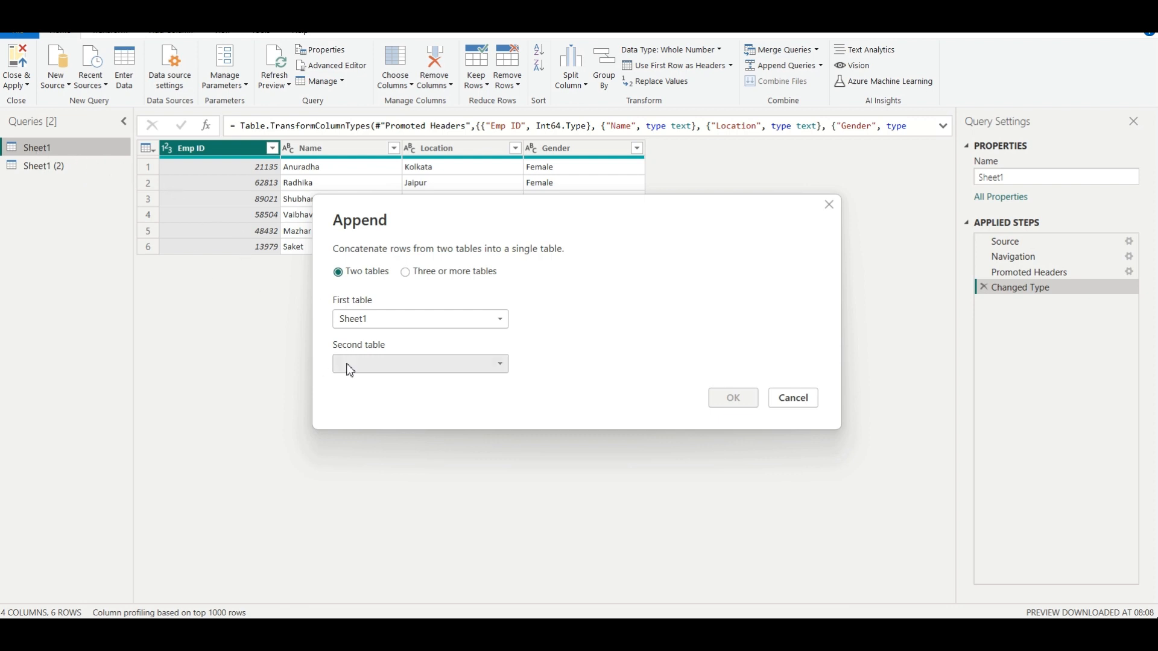
{"action": "left_click", "coordinate": [372, 367]}
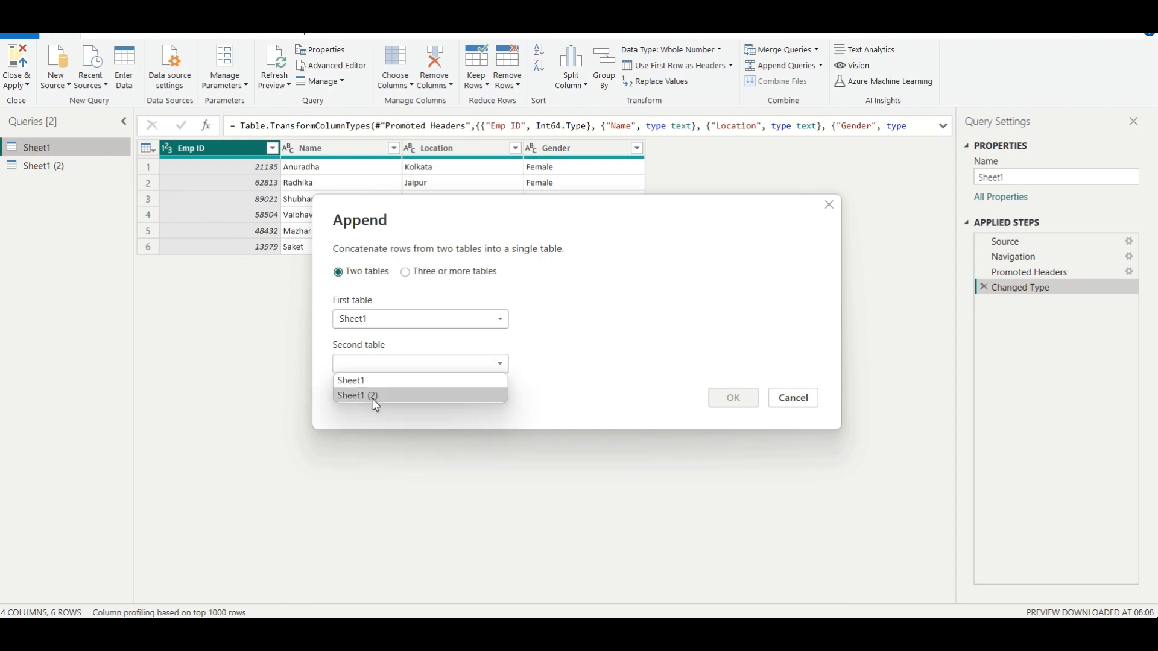
{"action": "left_click", "coordinate": [372, 396]}
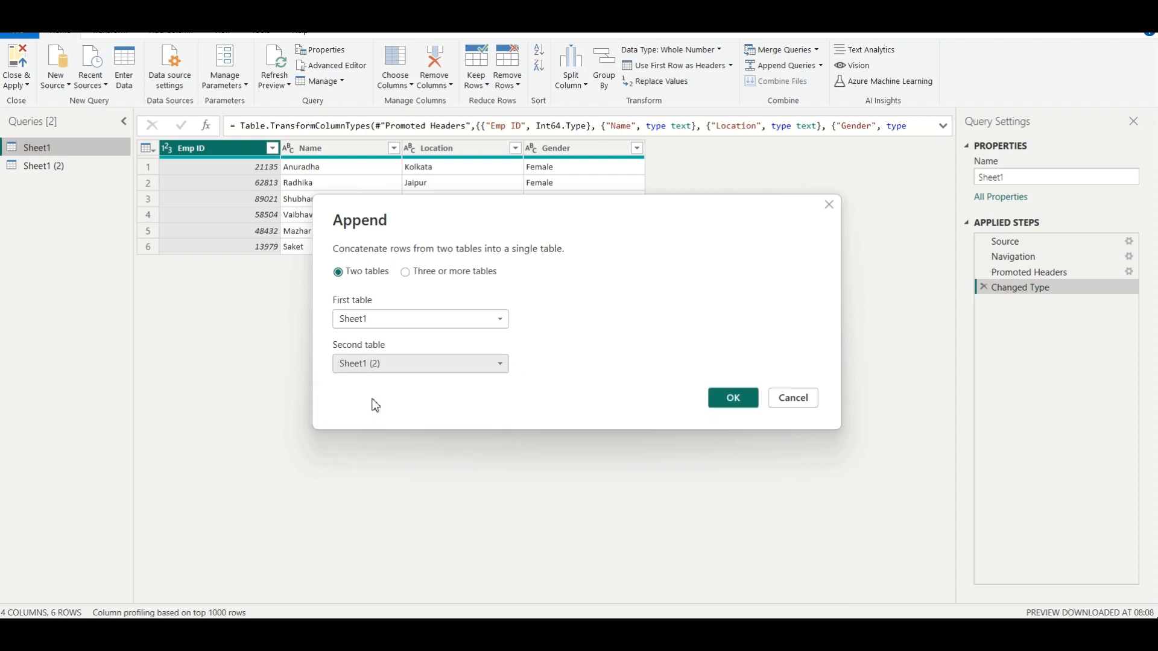
{"action": "left_click", "coordinate": [730, 399]}
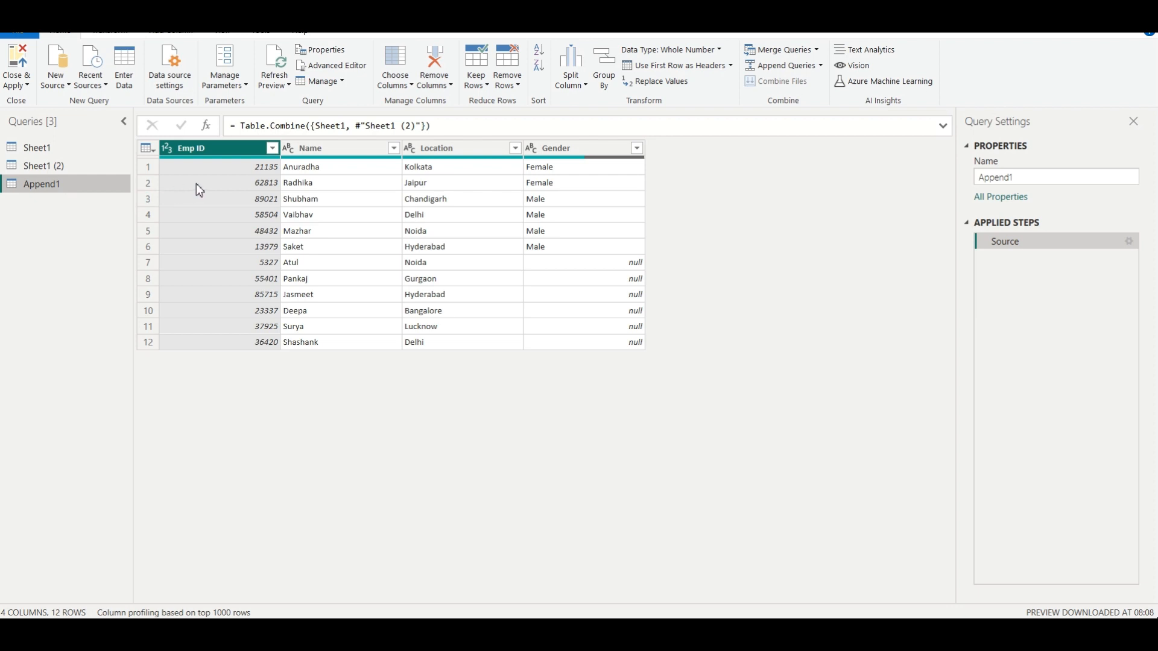
- Compare the appended query's rows and Gender column with the source queries Sheet1 and Sheet1 (2)
{"action": "left_click", "coordinate": [79, 151]}
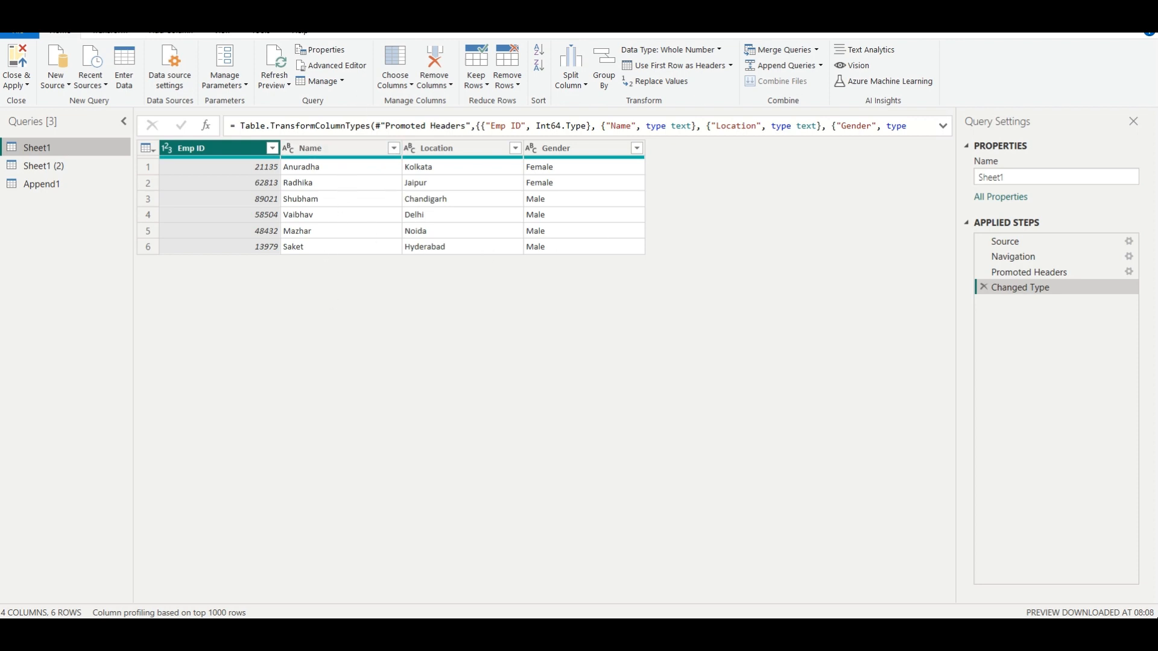
{"action": "left_click", "coordinate": [60, 188]}
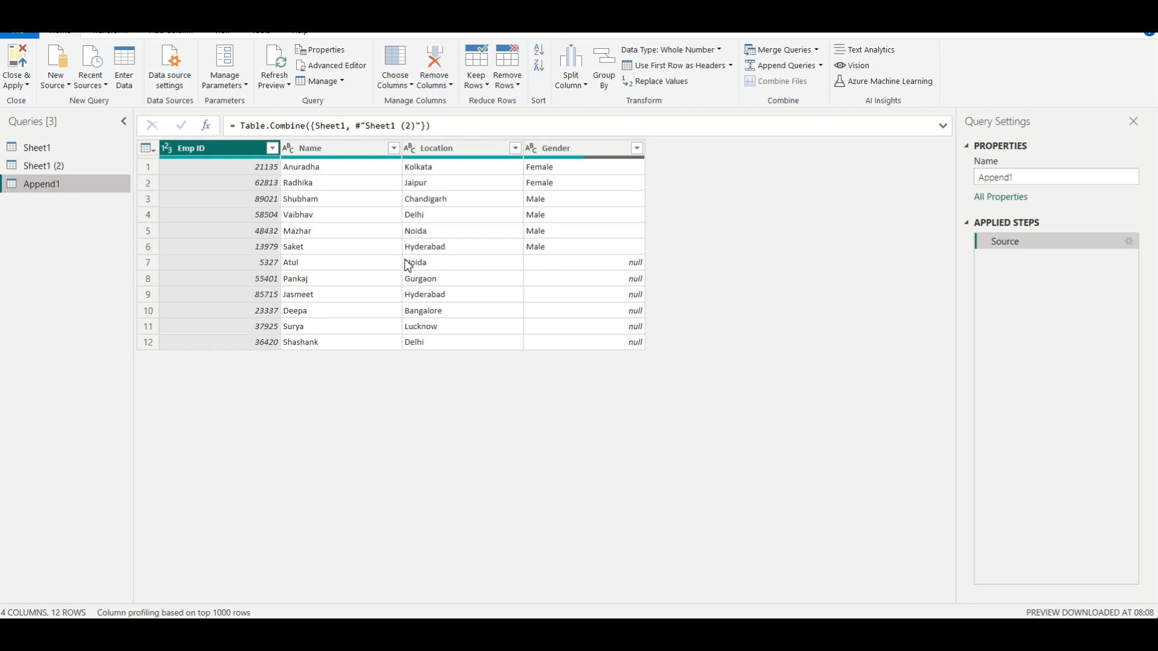
{"action": "left_click", "coordinate": [51, 150]}
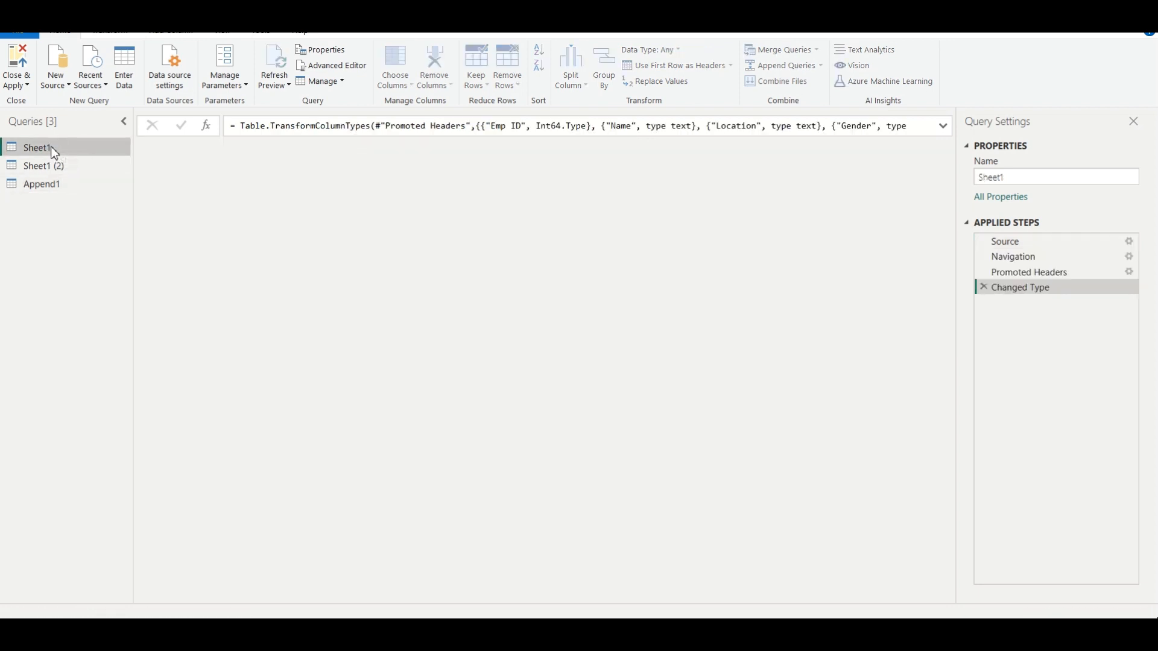
{"action": "left_click", "coordinate": [56, 166]}
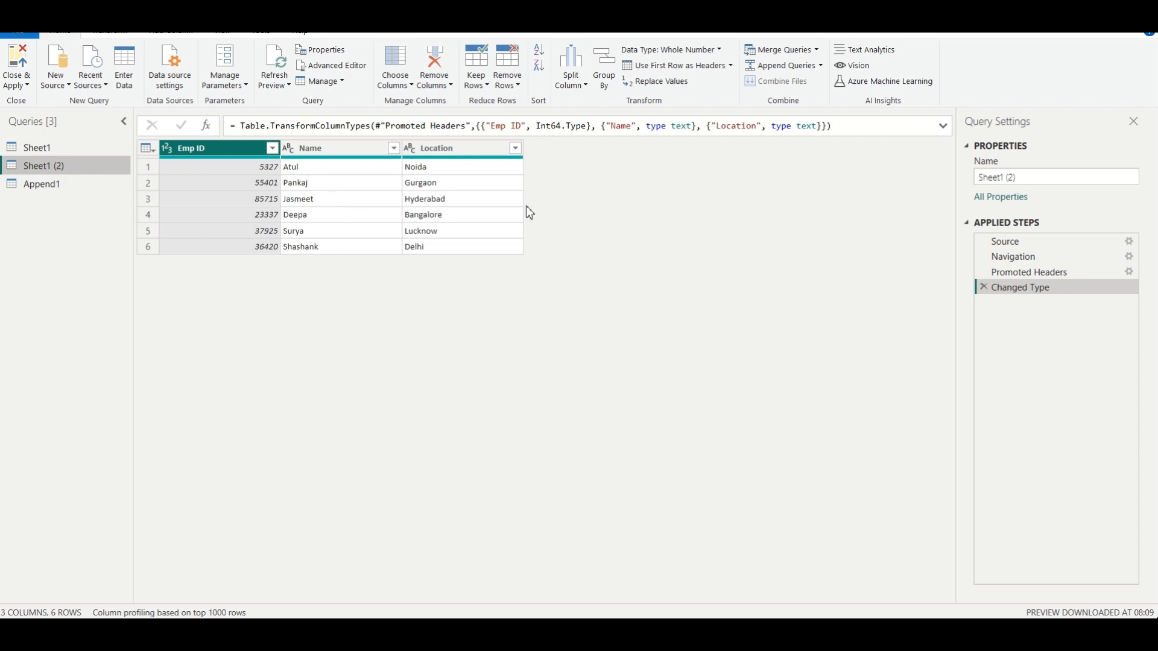
{"action": "left_click", "coordinate": [63, 189]}
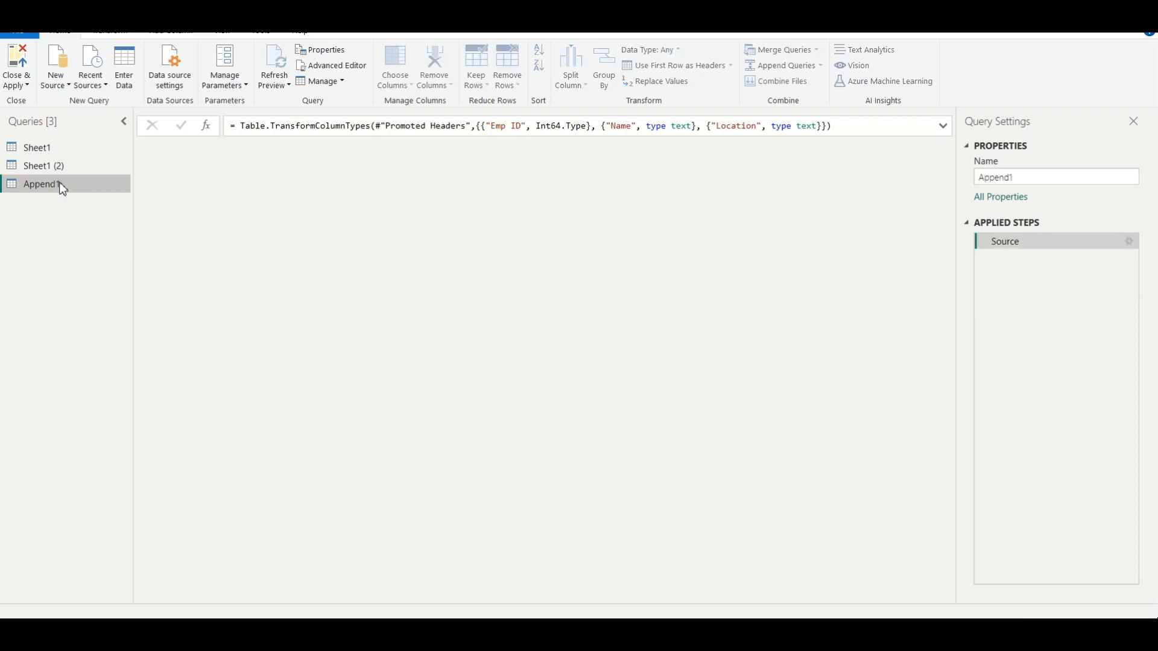